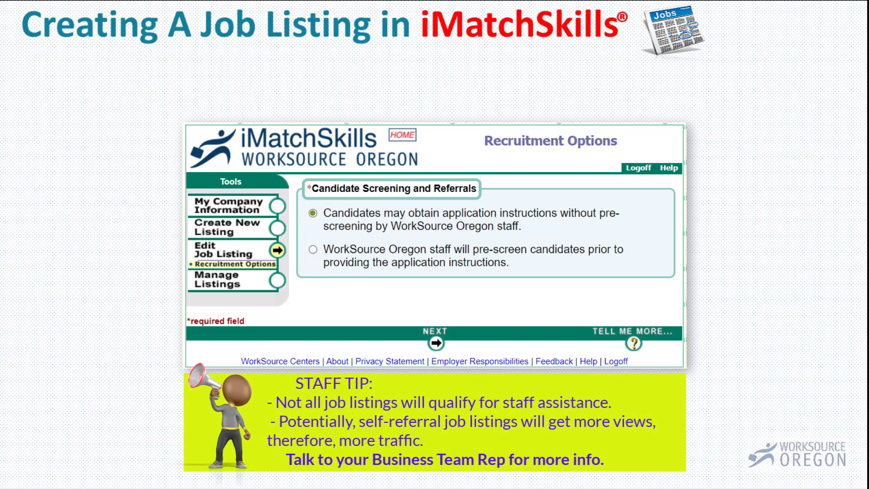
- Let candidates obtain application instructions without pre-screening by WorkSource Oregon staff, and continue to the job information
left_click(313, 249)
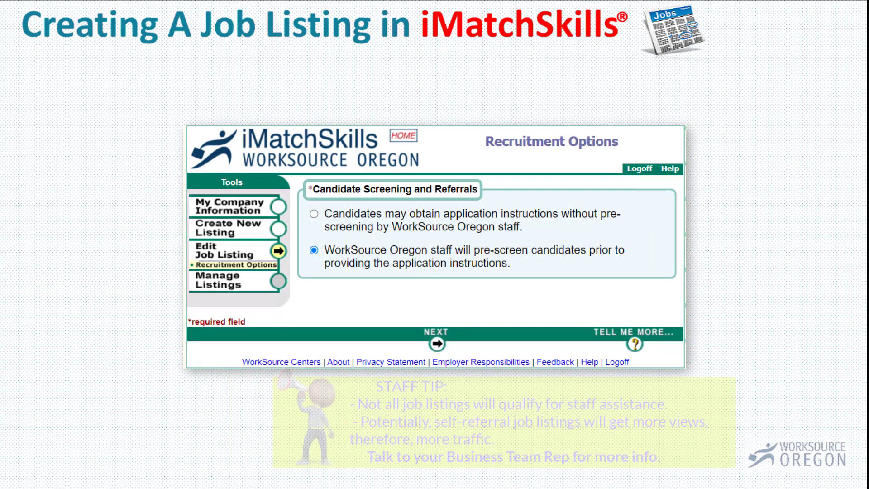
left_click(314, 214)
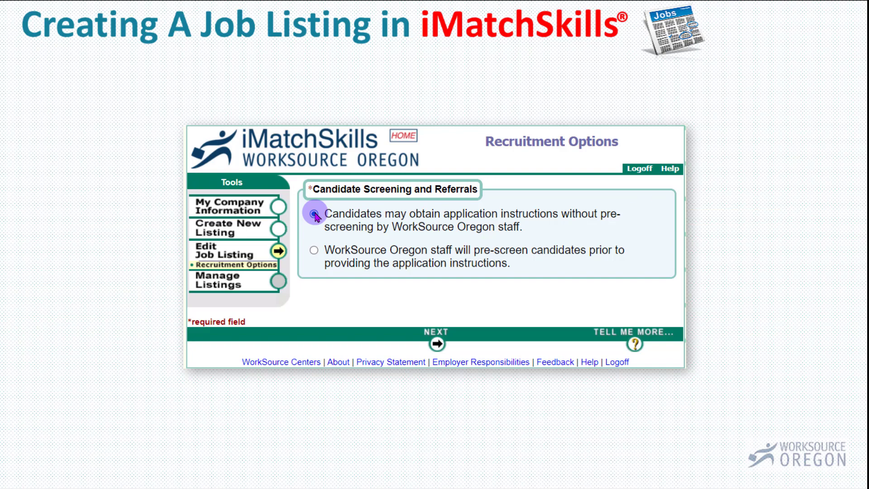
left_click(438, 344)
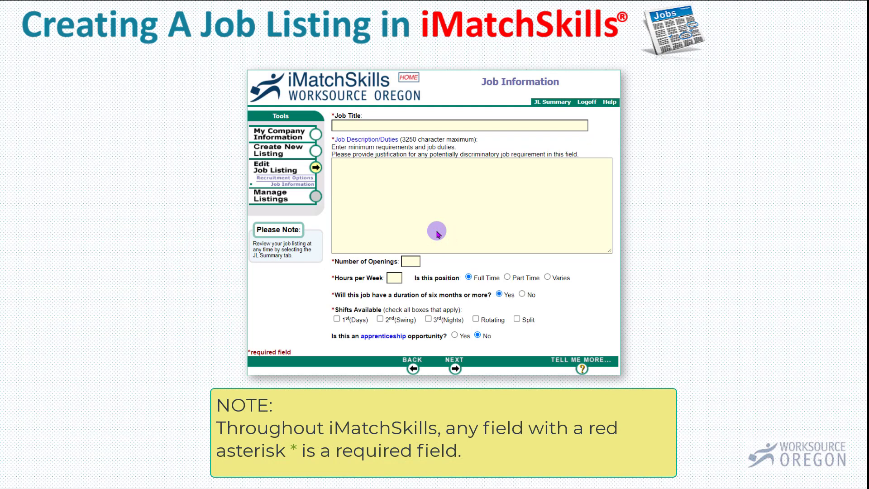
- Enter Receptionist as the job title and paste the prepared requirements, preferences, job duties and schedule into the job description
left_click(361, 125)
type("Receptionist")
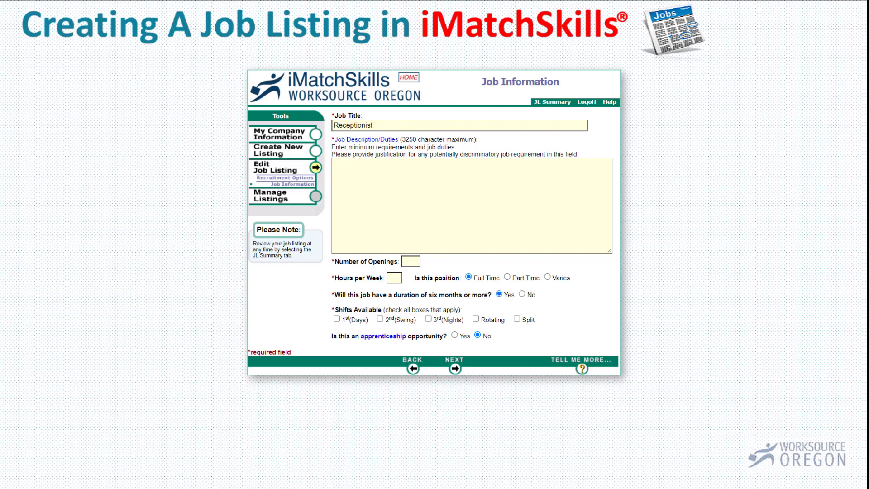
left_click(340, 170)
left_click(351, 167)
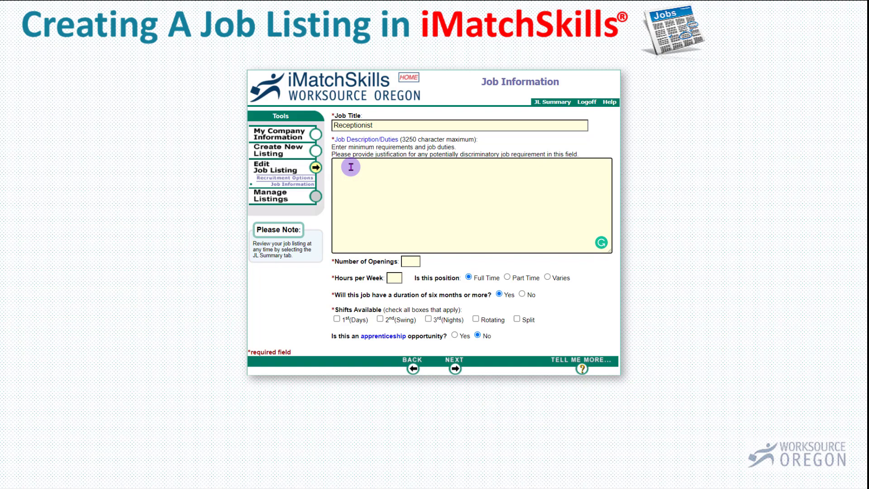
key("ctrl+v")
- Review the pasted job description from the requirements through the schedule and the application instructions
left_click_drag(607, 223, 608, 178)
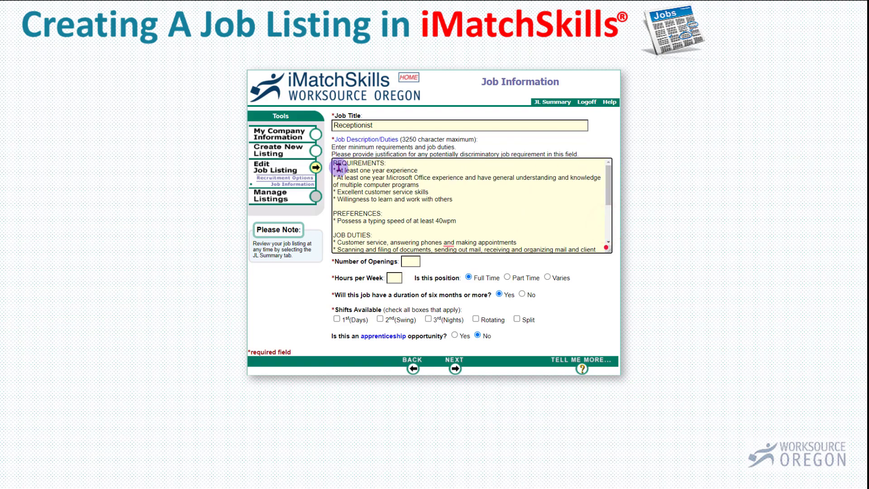
left_click(448, 182)
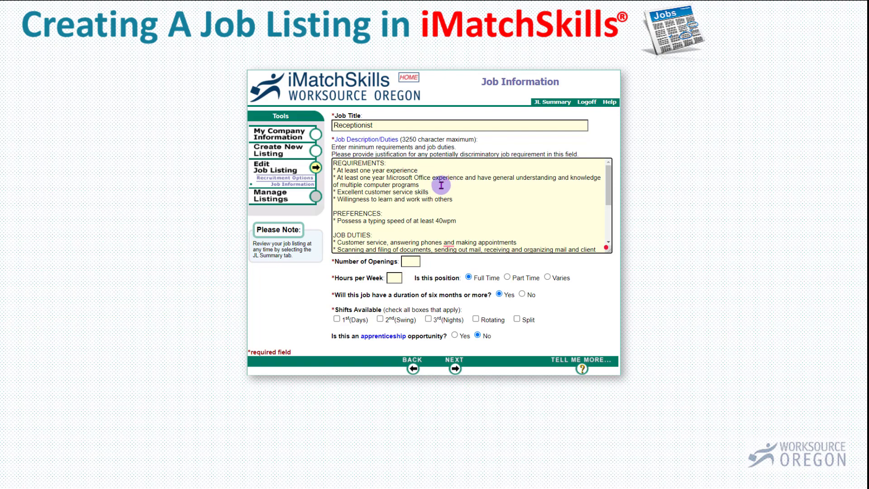
left_click(363, 221)
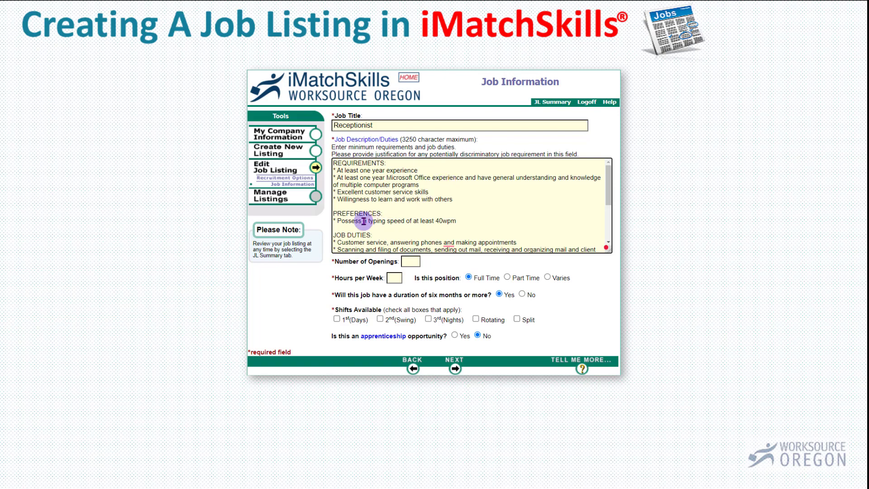
scroll(364, 221, "down", 5)
scroll(360, 222, "up", 3)
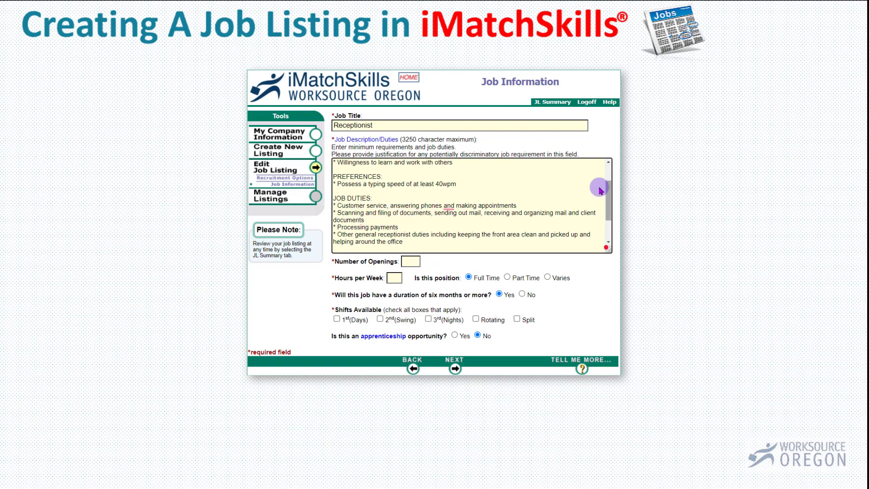
left_click_drag(608, 187, 610, 224)
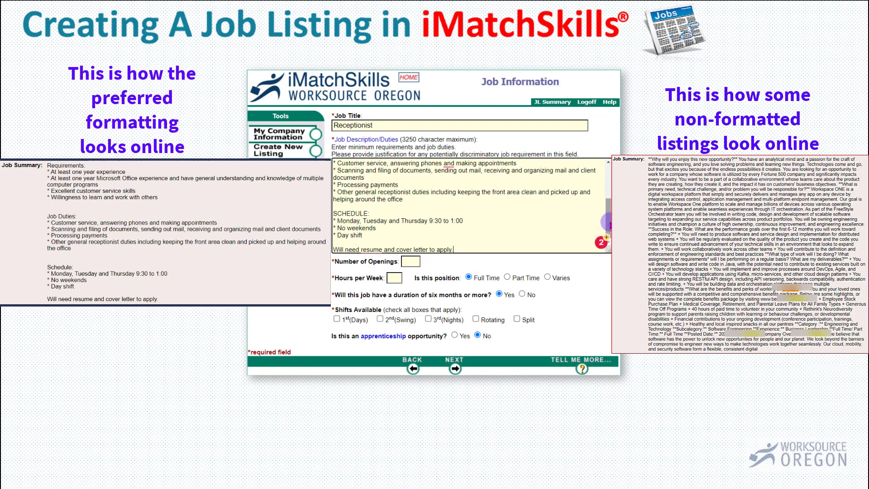
scroll(609, 222, "up", 8)
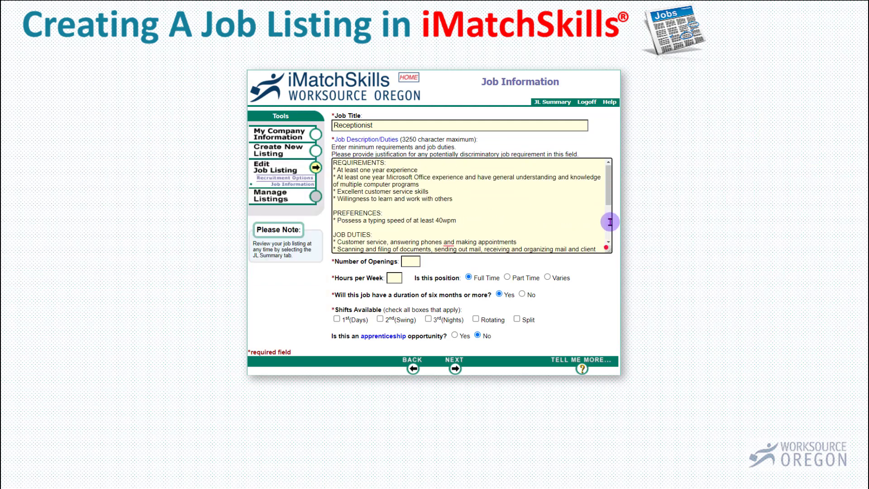
- Set 1 opening and 40 hours per week, mark the 1st (Days) shift as available, and continue to job classification
left_click(413, 262)
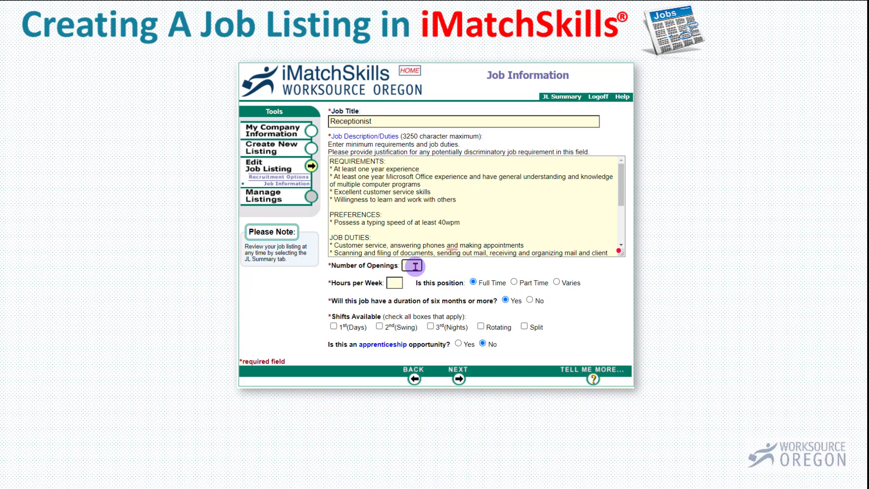
type("1")
left_click(394, 282)
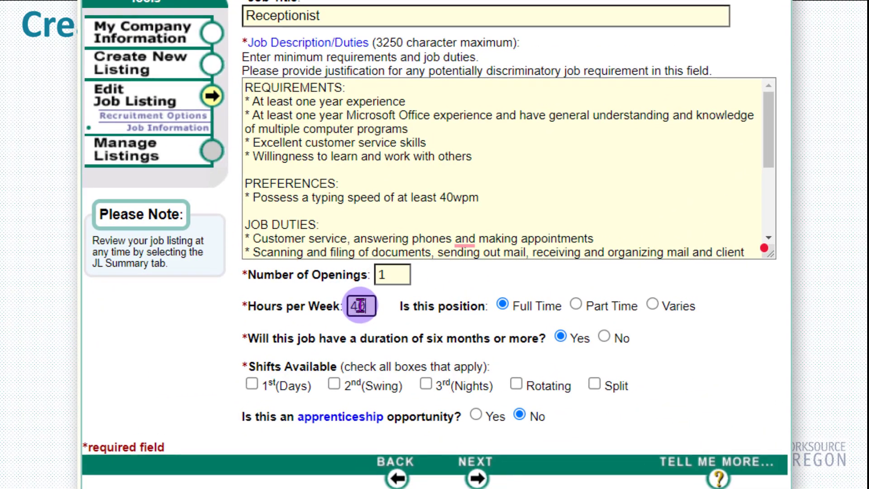
type("40")
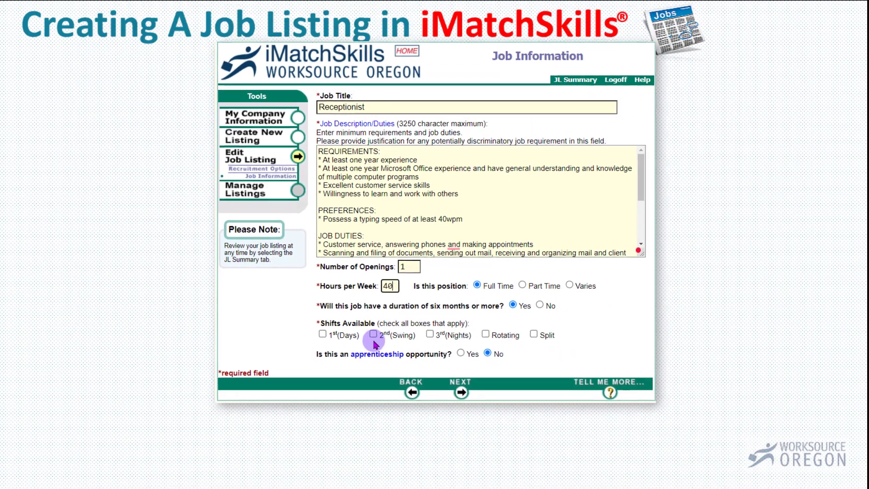
left_click(374, 343)
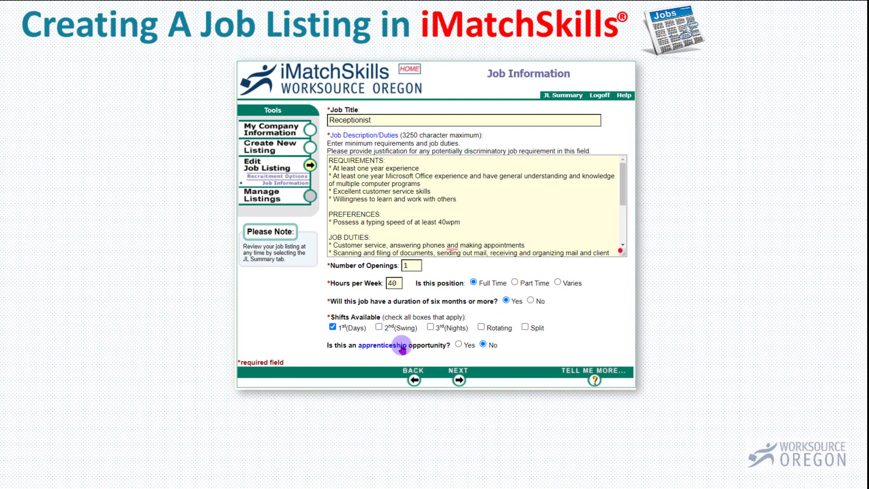
left_click(458, 380)
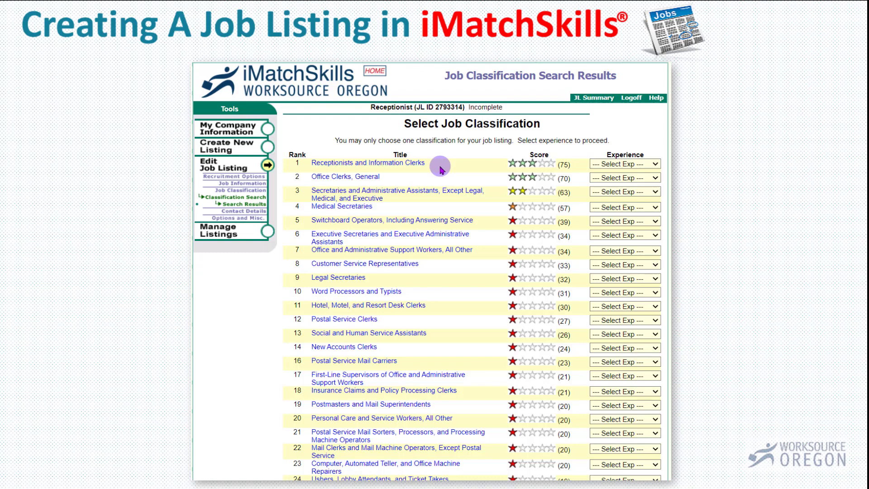
- Set the experience for Receptionists and Information Clerks to At least 1 year and review that occupation's alternate titles and skills
left_click(655, 164)
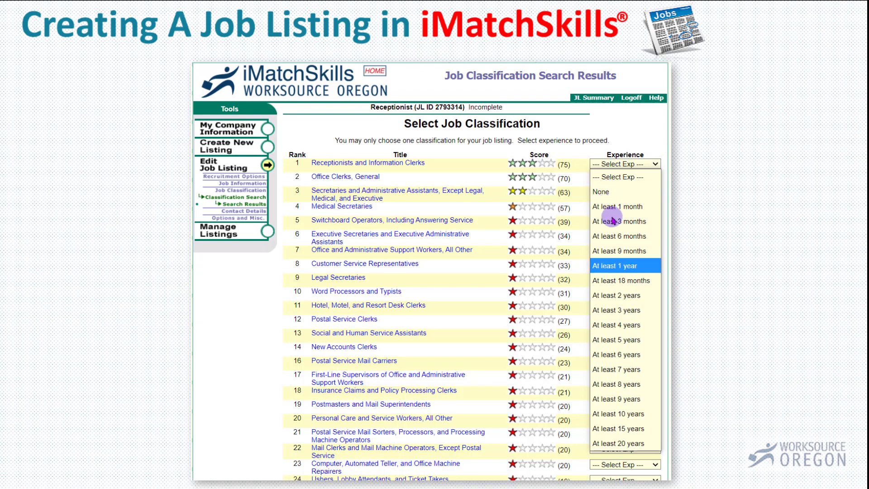
left_click(620, 266)
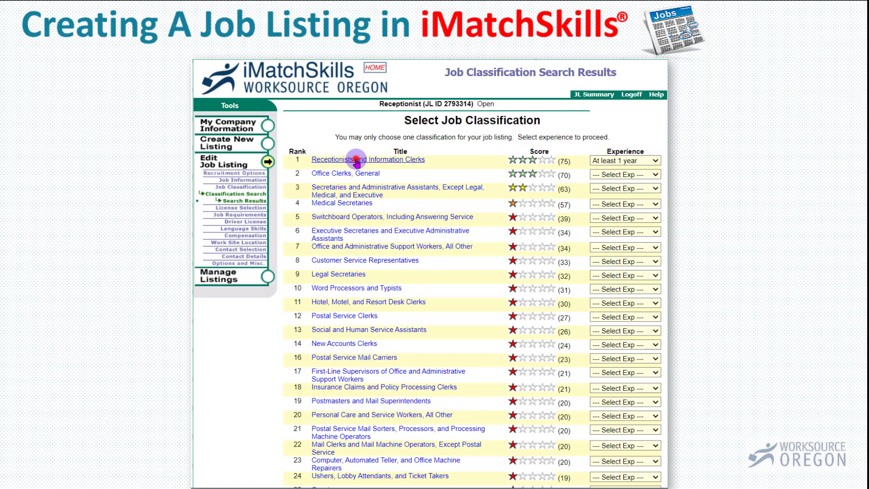
left_click(357, 161)
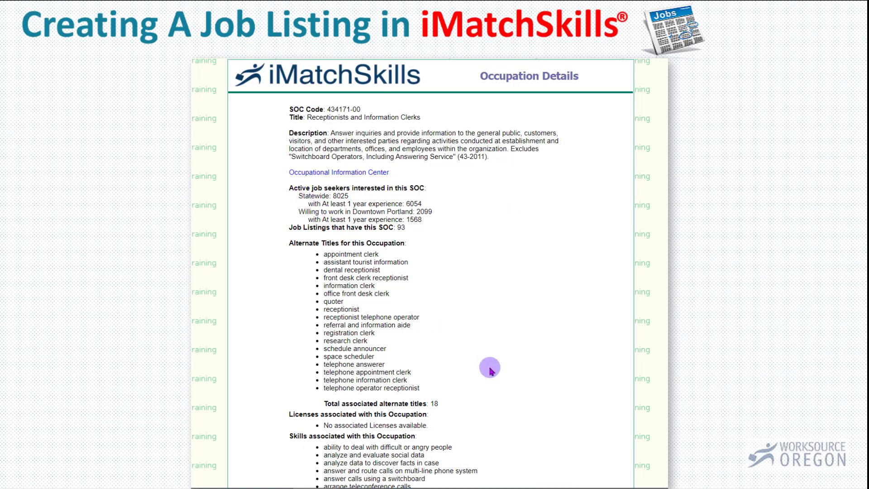
scroll(501, 380, "down", 6)
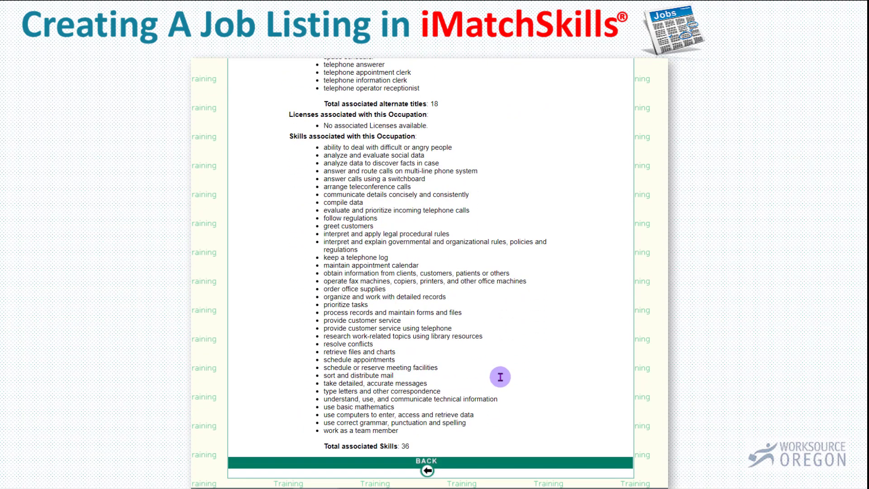
scroll(395, 276, "up", 6)
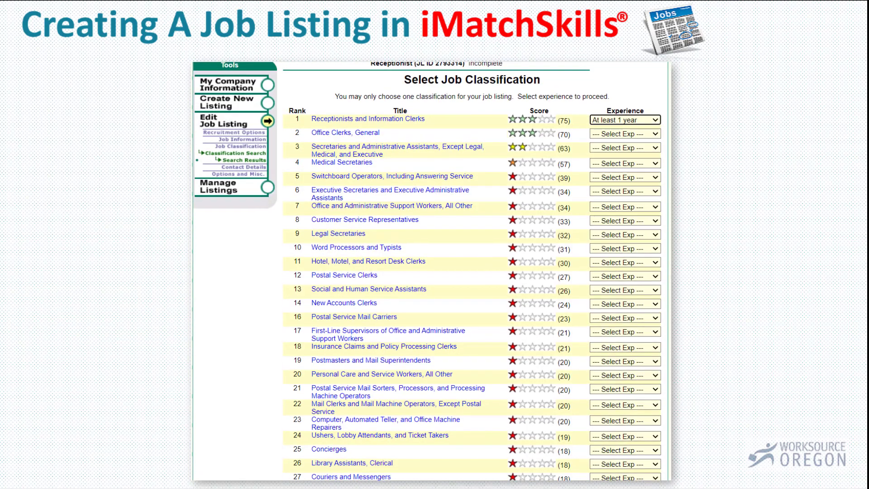
- Submit the chosen classification, keep its required experience at At least 1 year, and continue to Licenses & Certifications
scroll(426, 271, "down", 6)
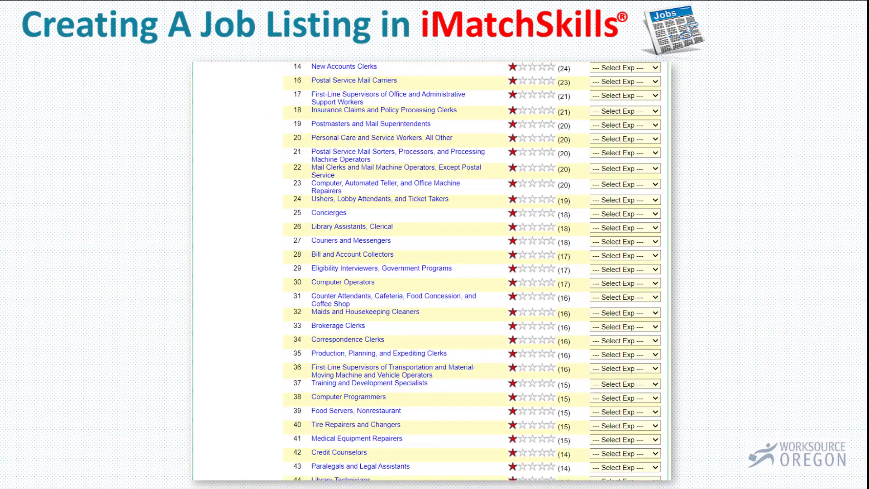
scroll(425, 272, "down", 3)
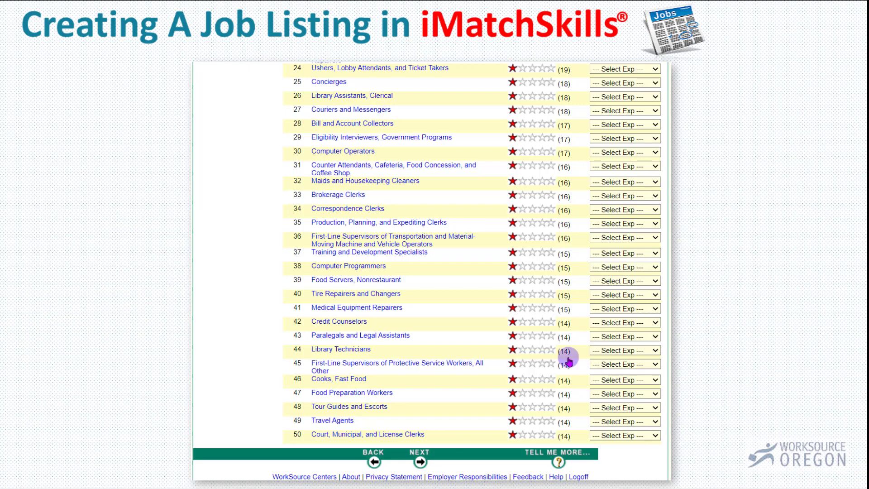
left_click(420, 461)
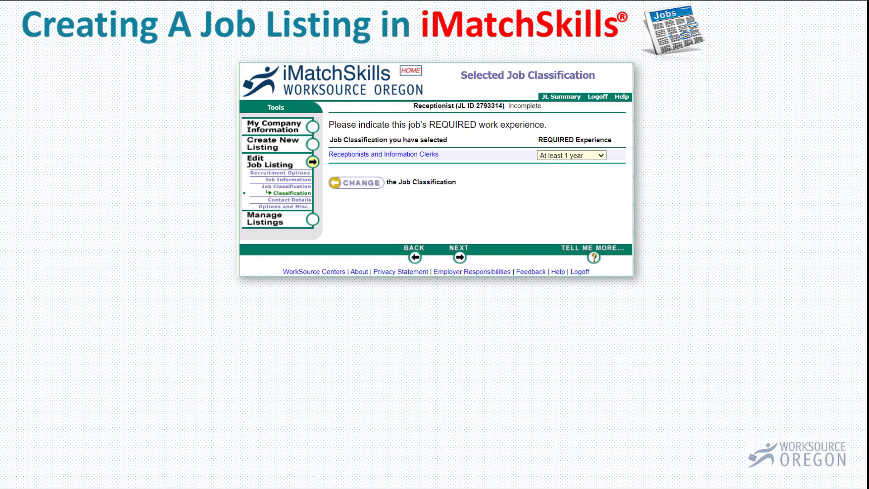
left_click(602, 156)
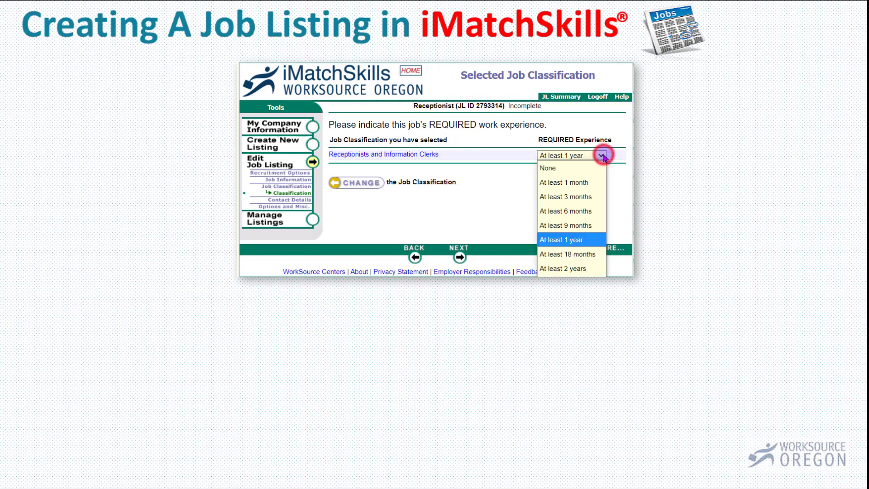
left_click(470, 205)
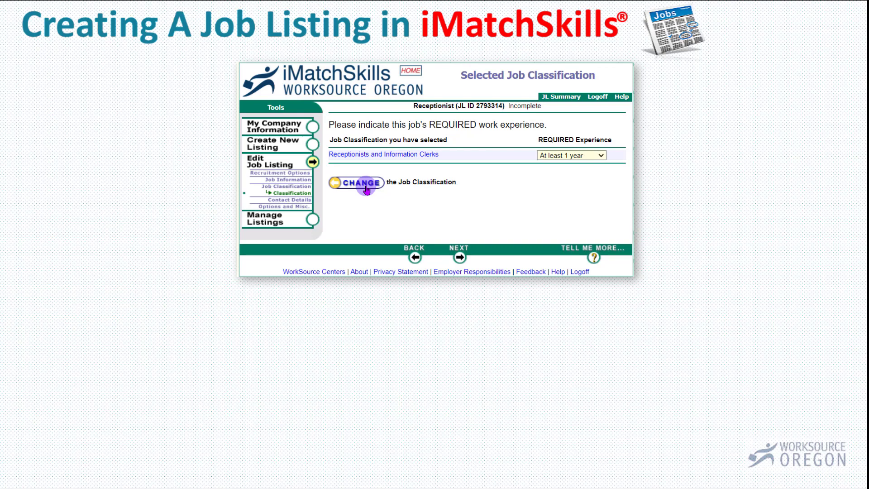
left_click(460, 256)
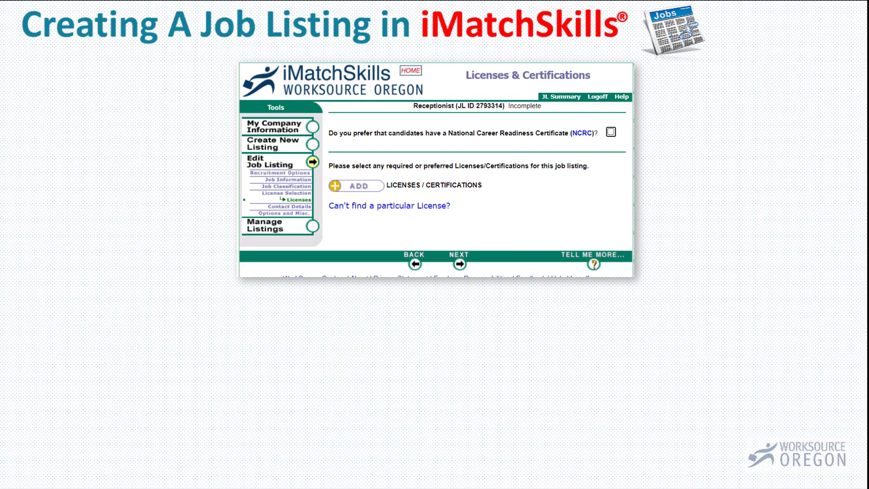
- Look up the licenses available in the Dental group and return to the license search without choosing any
left_click(359, 187)
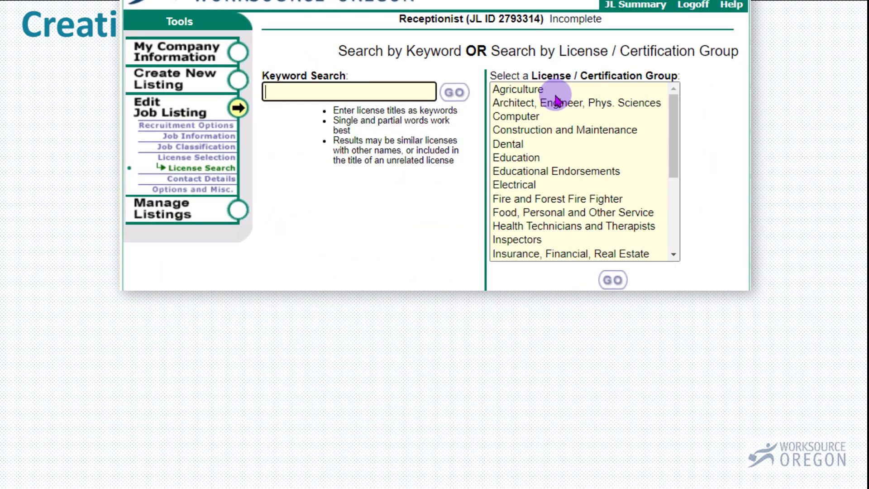
left_click(510, 144)
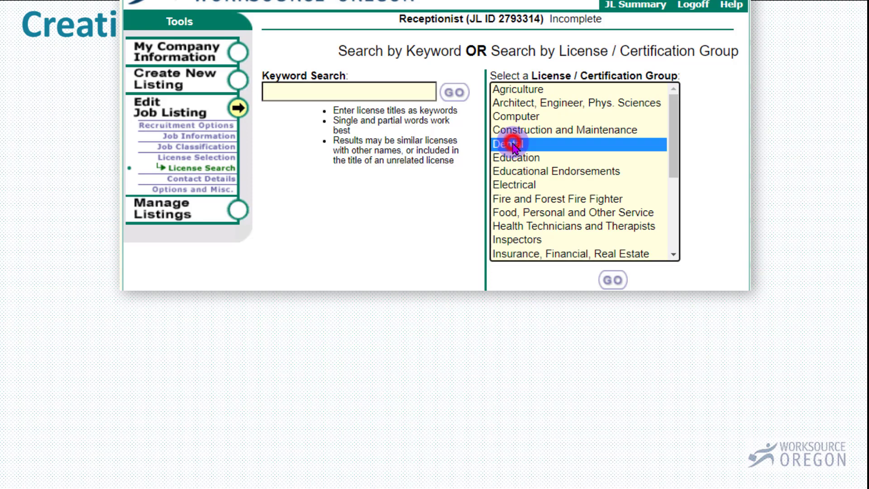
left_click(613, 280)
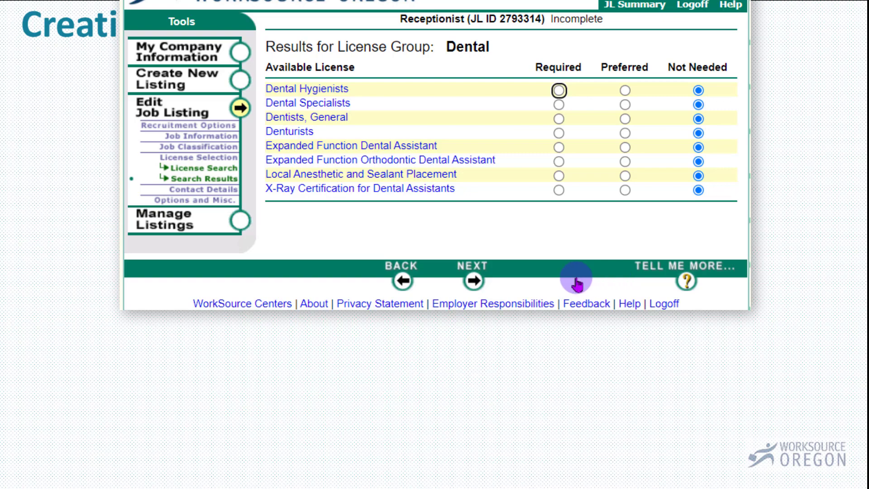
left_click(403, 281)
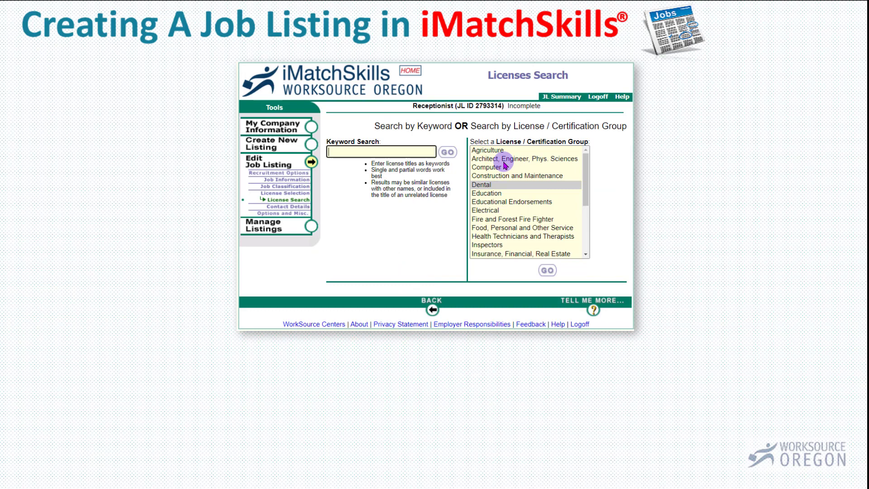
- Search the licenses for the keyword cpr and continue with the listed certifications left as Not Needed
left_click(380, 151)
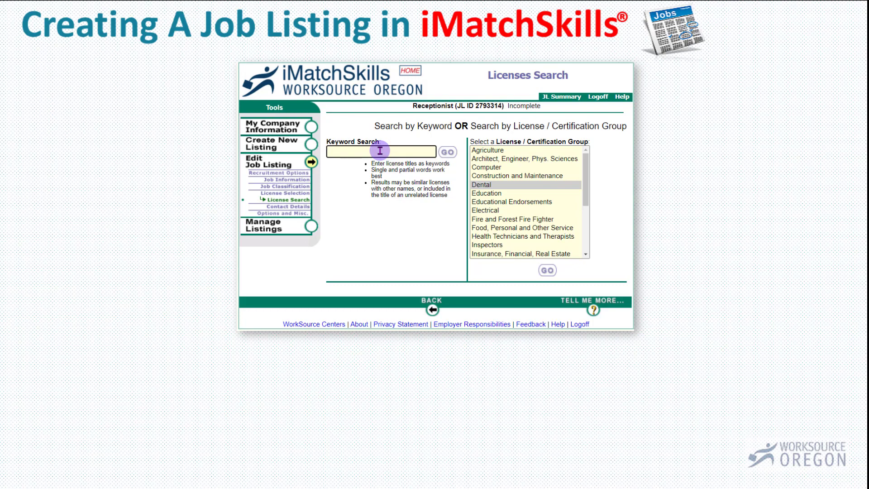
type("d")
type("pr")
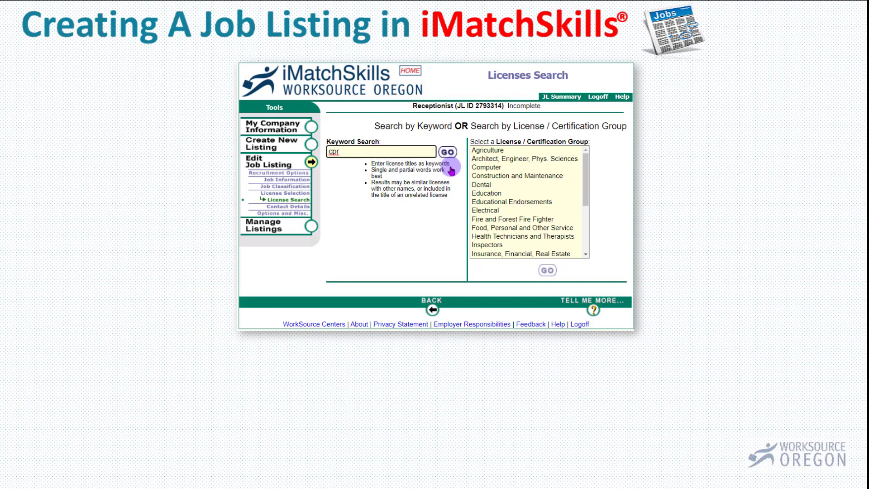
left_click(447, 152)
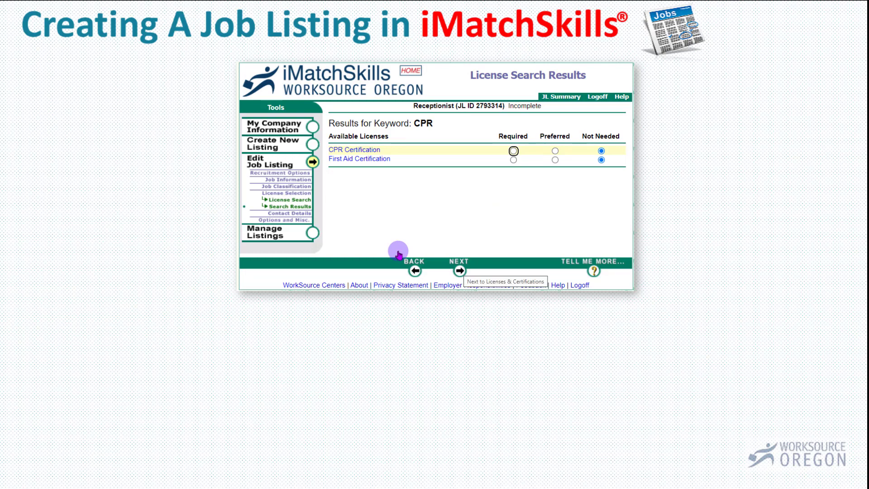
left_click(460, 270)
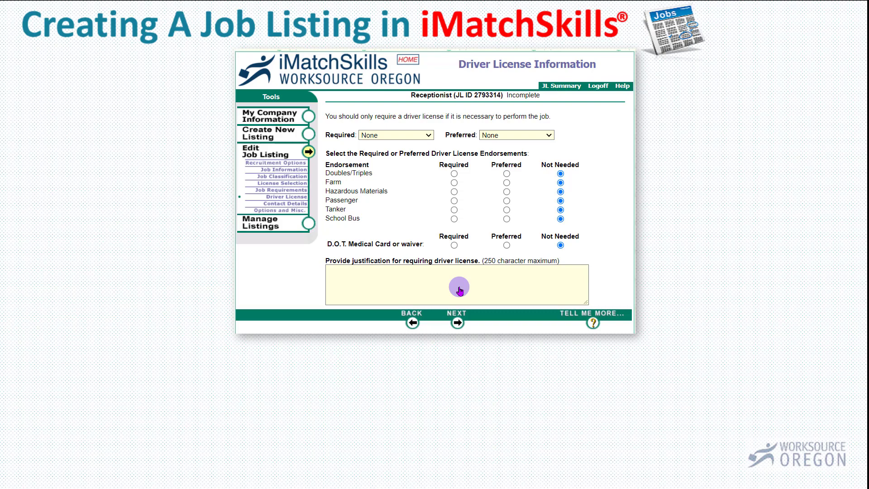
- Continue with the driver license left at None, answer Yes to foreign language skills, and view the additional languages without choosing one
left_click(457, 323)
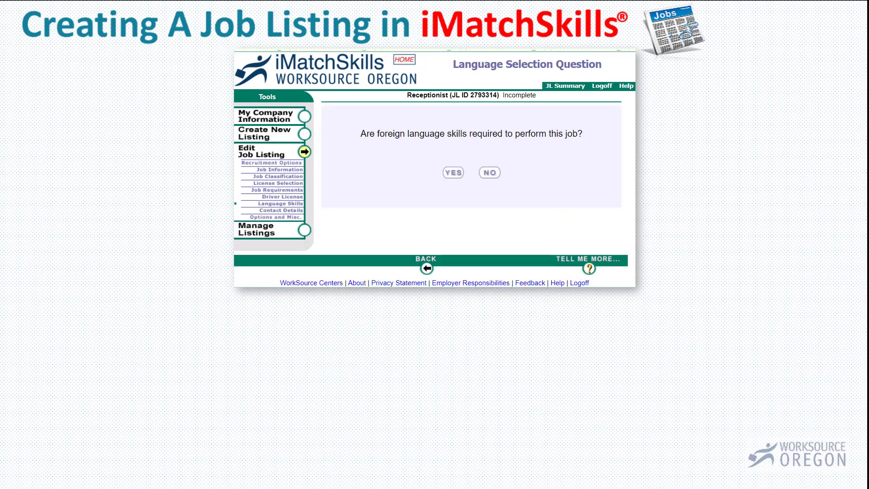
left_click(453, 173)
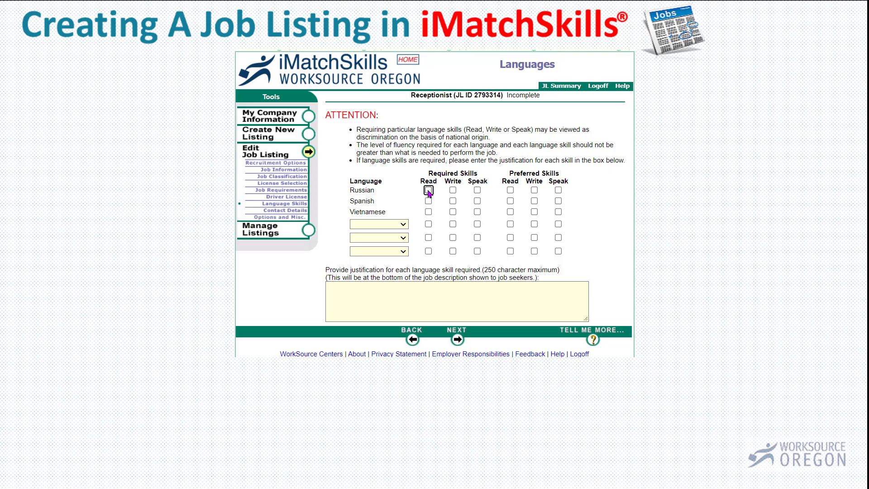
left_click(403, 225)
mouse_move(405, 239)
left_mouse_down()
mouse_move(405, 349)
mouse_move(402, 252)
mouse_move(391, 237)
left_mouse_up()
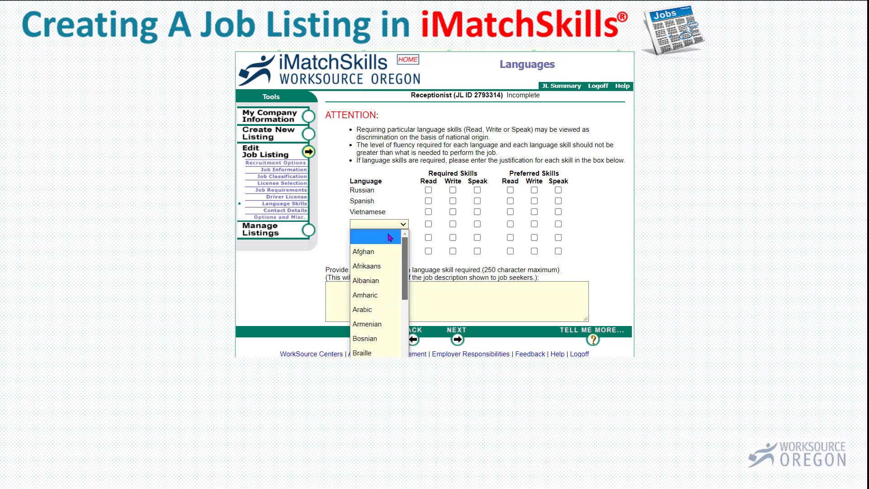
left_click(390, 238)
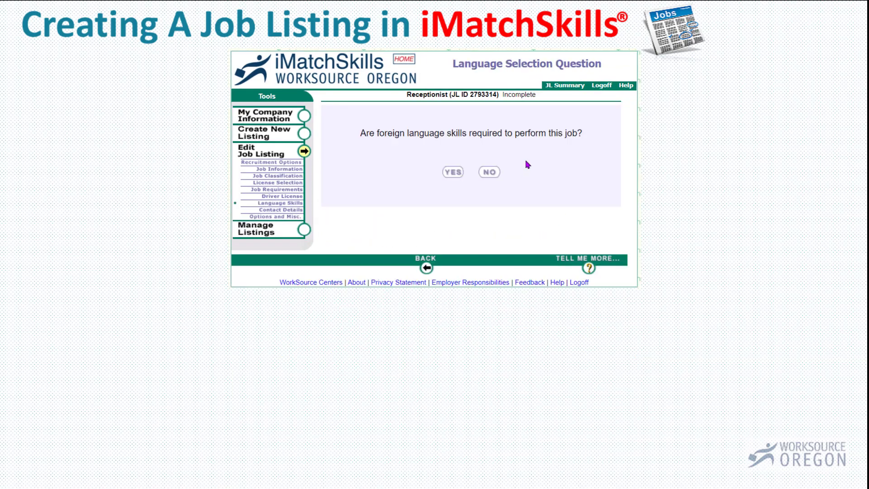
- Answer No to foreign language skills, enter a starting wage of 15 to 20 $ per Hour, and set the maximum offered to 20 $ per Hour
left_click(489, 172)
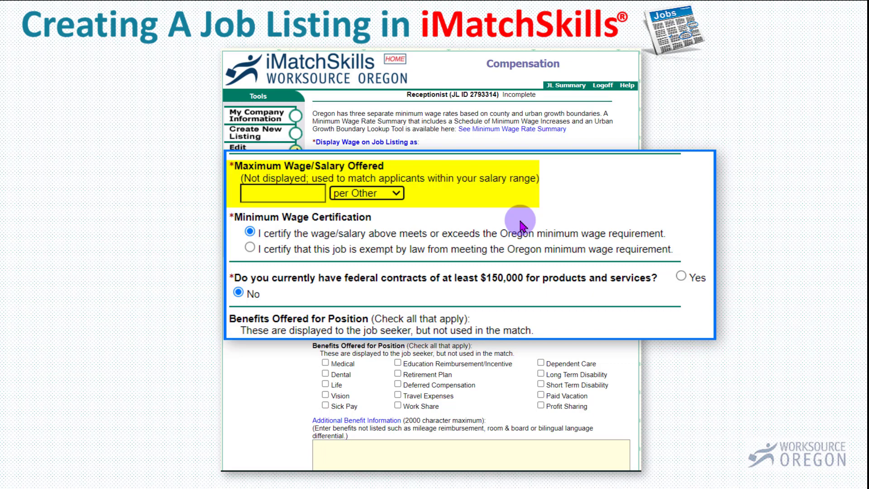
left_click(398, 194)
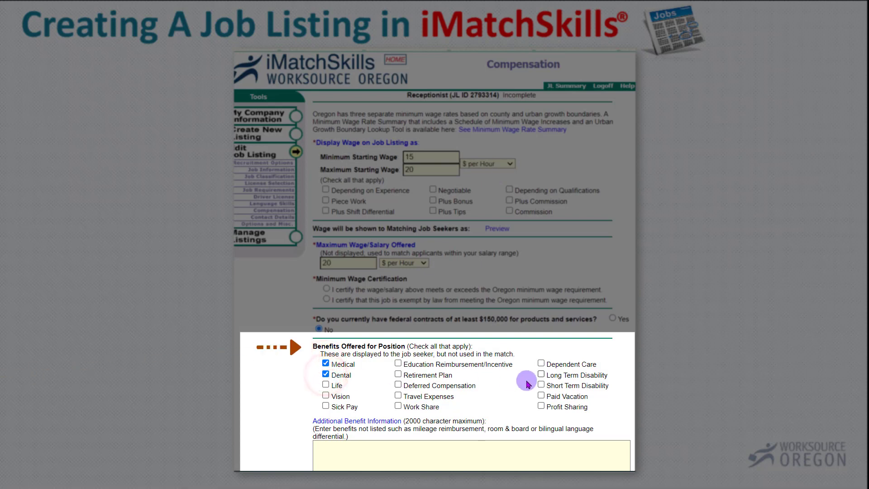
- Offer Medical, Dental, Paid Vacation and Sick Pay benefits for the position and continue to Work Site Selection
left_click(541, 397)
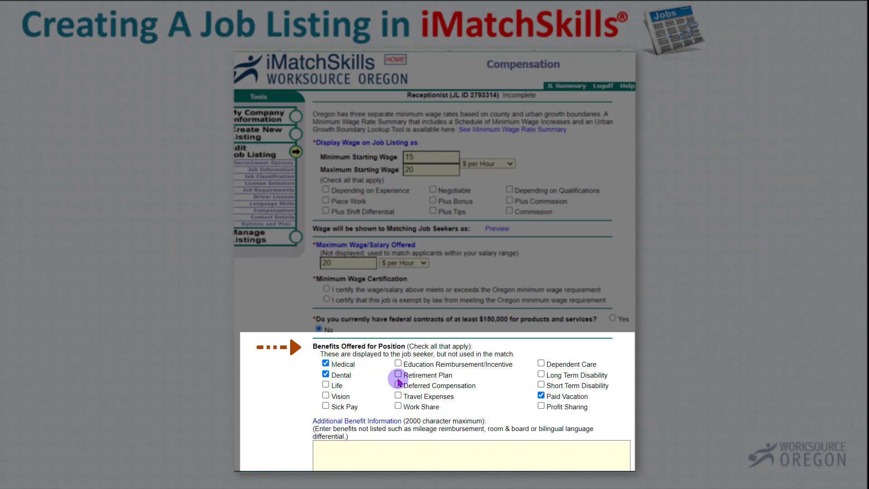
left_click(326, 406)
scroll(421, 410, "down", 2)
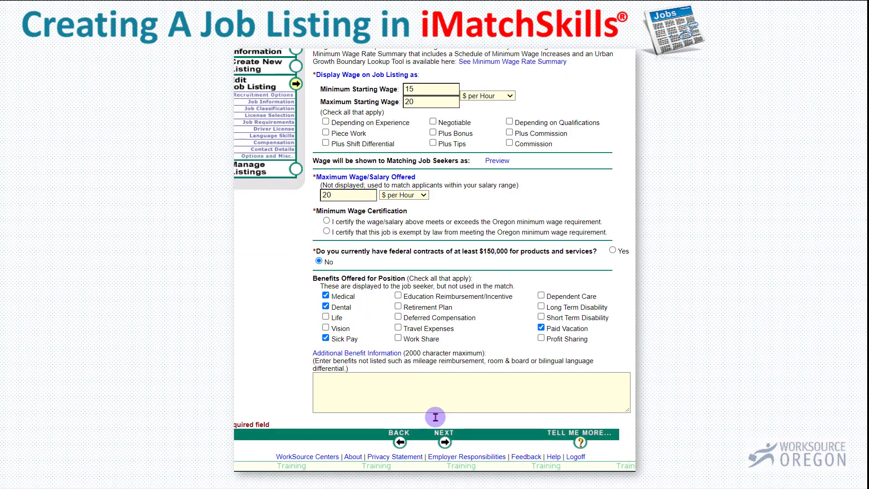
left_click(445, 443)
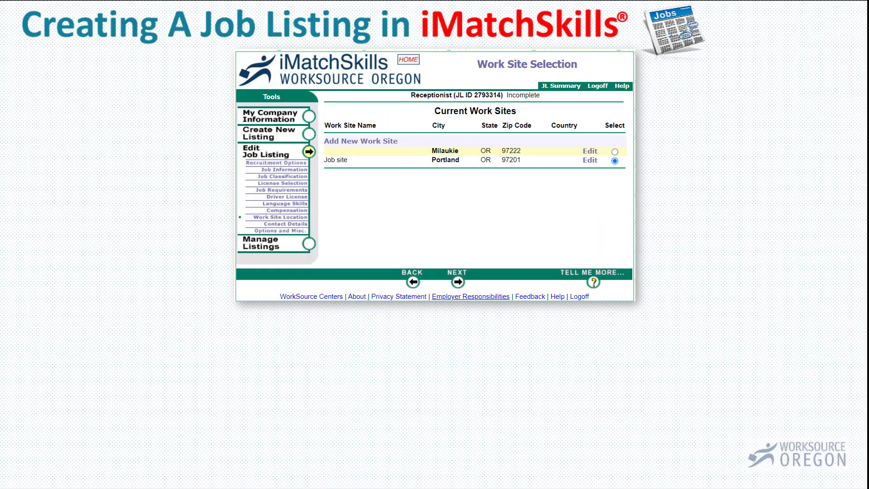
- View the form for a new work site, cancel it, and continue with the Portland job site selected
left_click(364, 142)
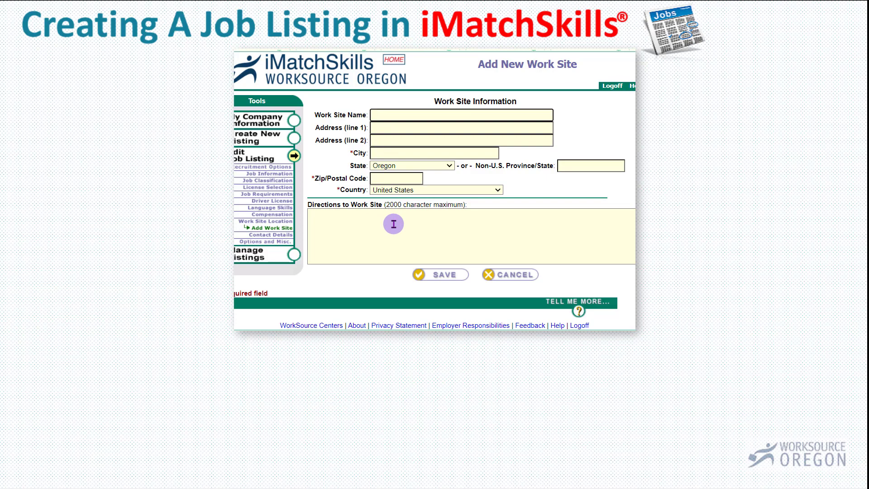
left_click(515, 275)
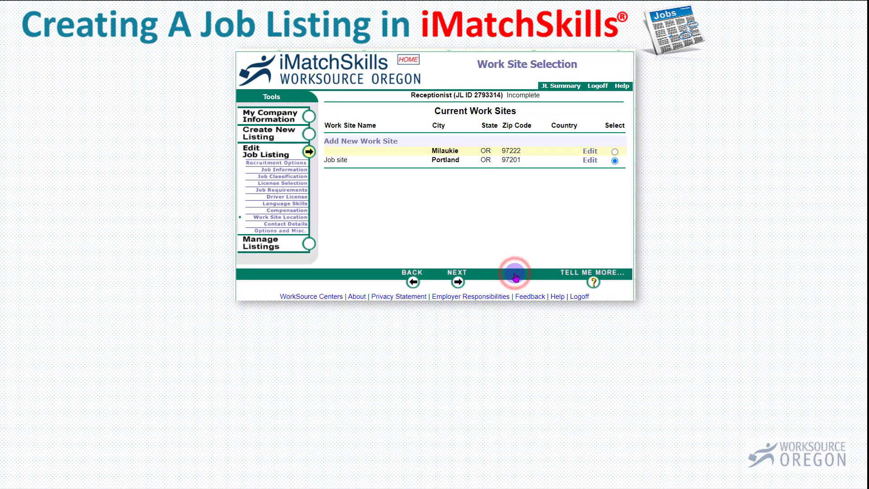
left_click(458, 282)
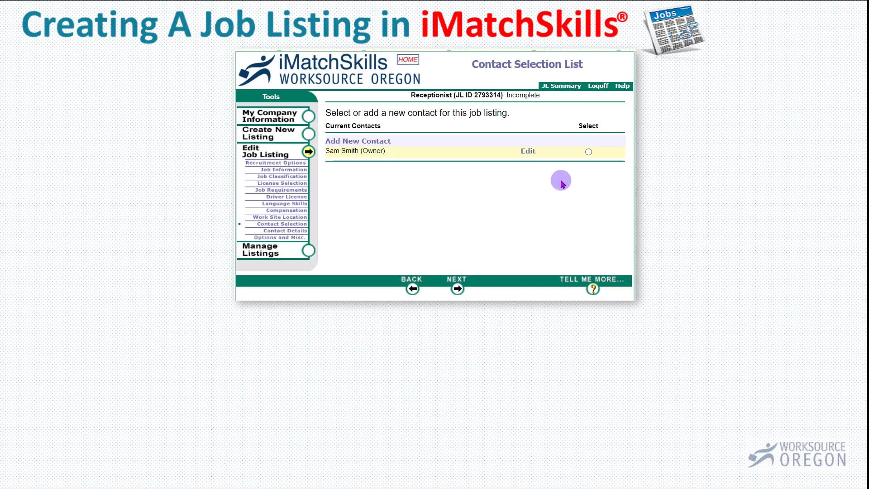
- Select the owner as contact, display only the job title, and use Other as contact method with instructions to email resumes
left_click(588, 152)
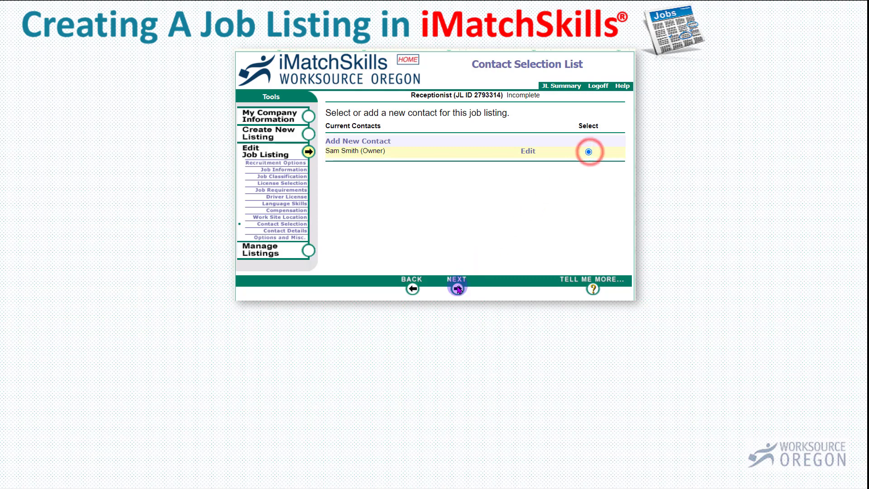
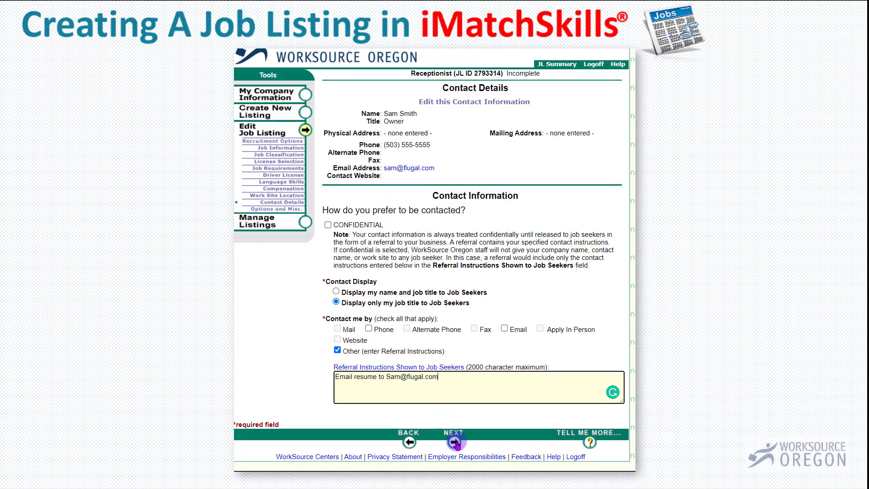
left_click(455, 442)
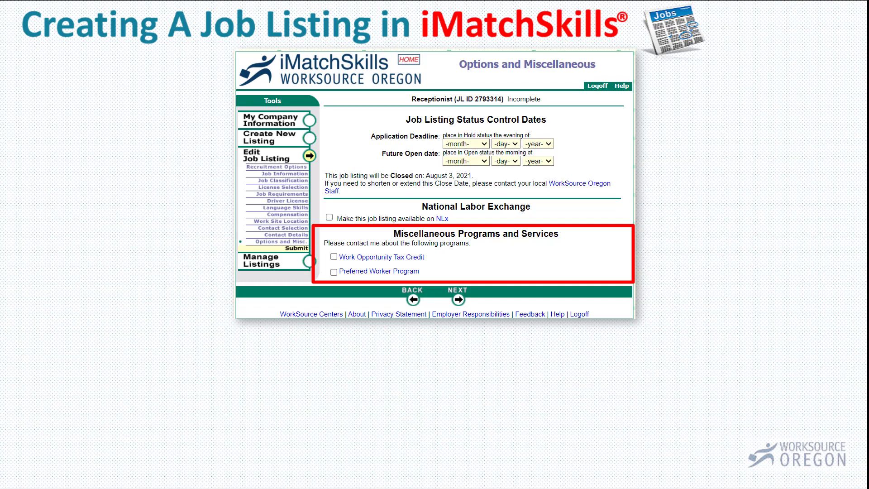
- Continue with the optional dates and programs left unset, review the listing summary, and submit the listing as Automatically Open
left_click(459, 299)
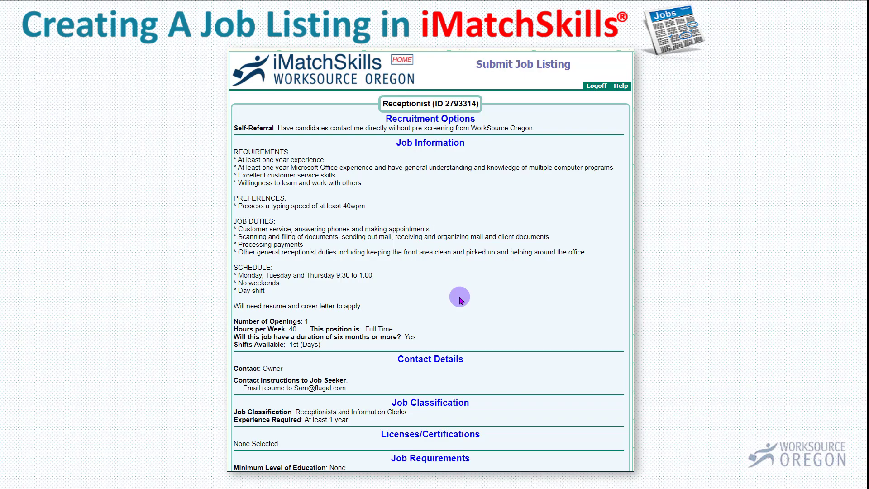
scroll(588, 295, "down", 9)
scroll(590, 296, "down", 2)
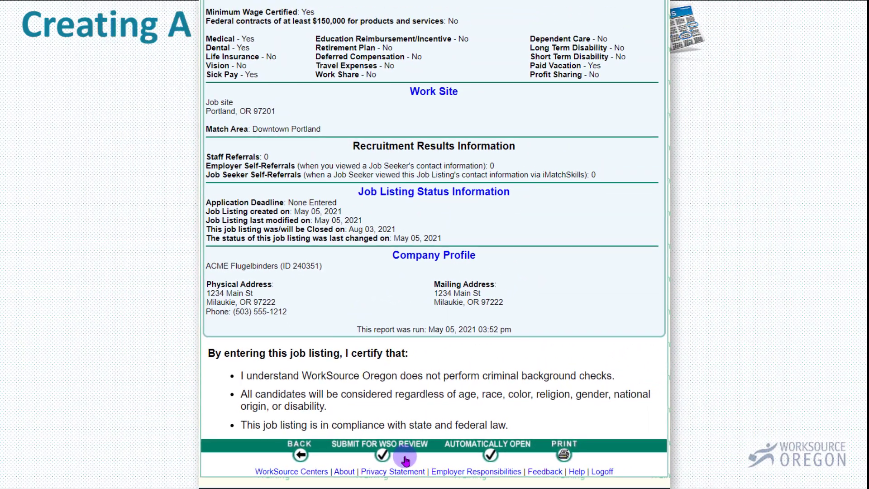
left_click(492, 455)
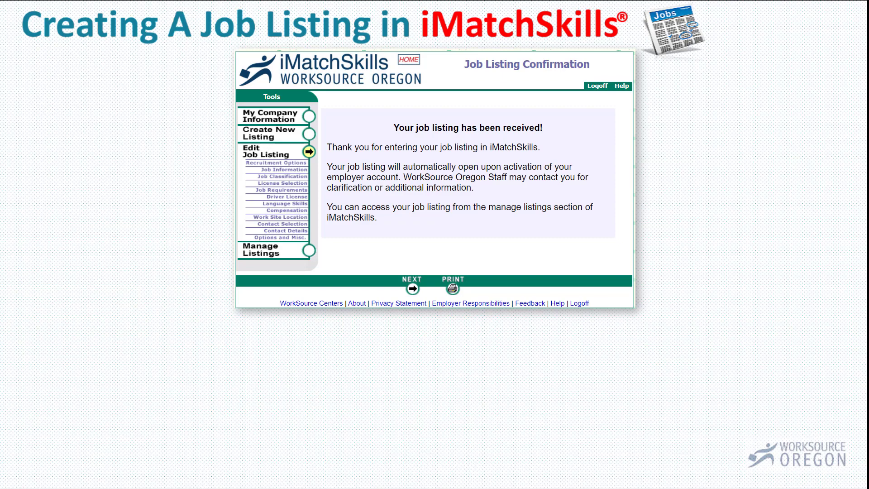
- Open the current Receptionist listing in Manage Listings and bring up its Listing Status page
left_click(260, 251)
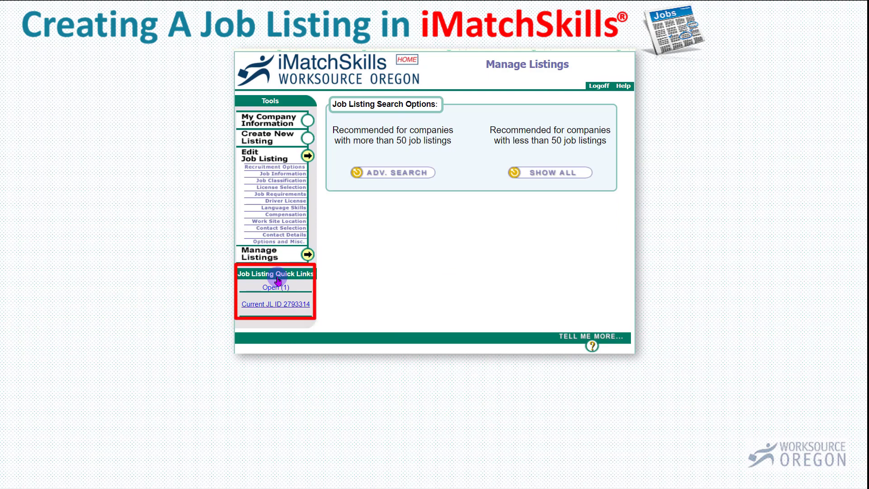
left_click(281, 304)
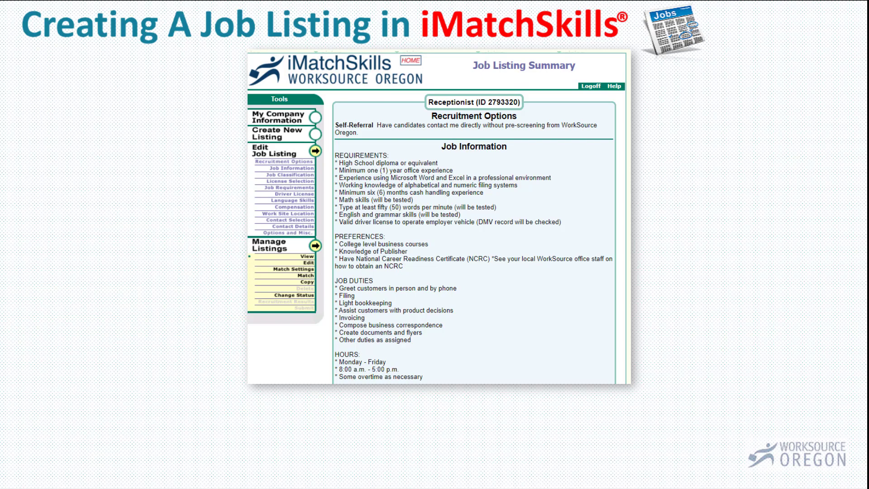
left_click(286, 295)
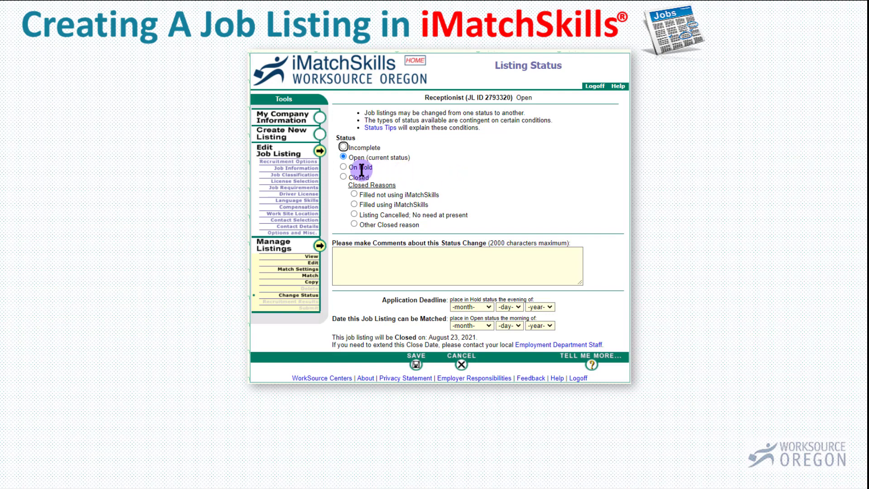
- Set the listing's status to Closed with the reason Filled using iMatchSkills, then save and confirm the closure
left_click(343, 167)
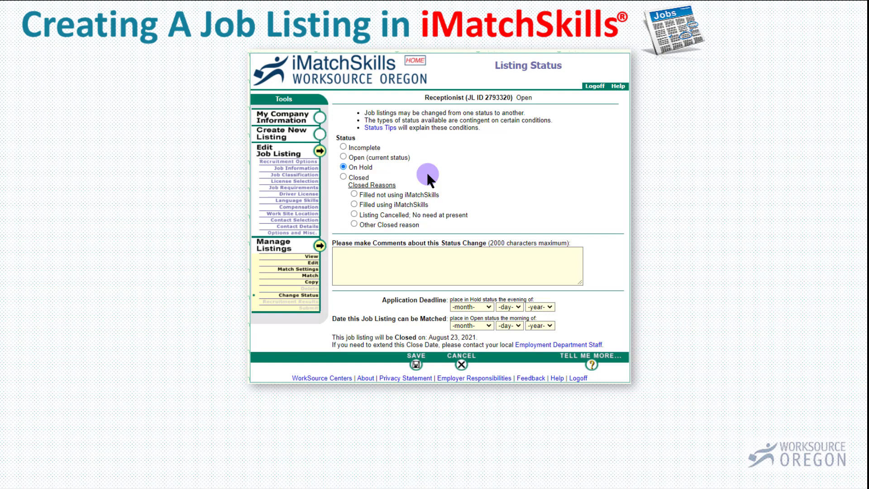
left_click(344, 177)
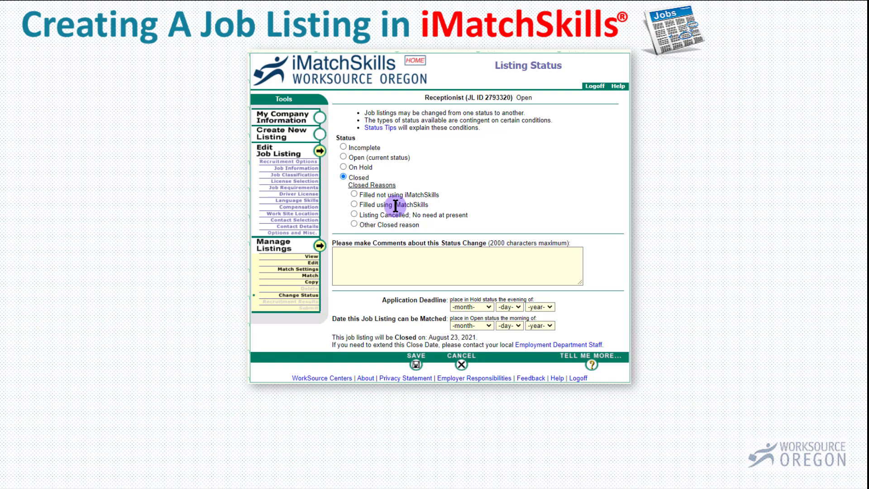
left_click(354, 223)
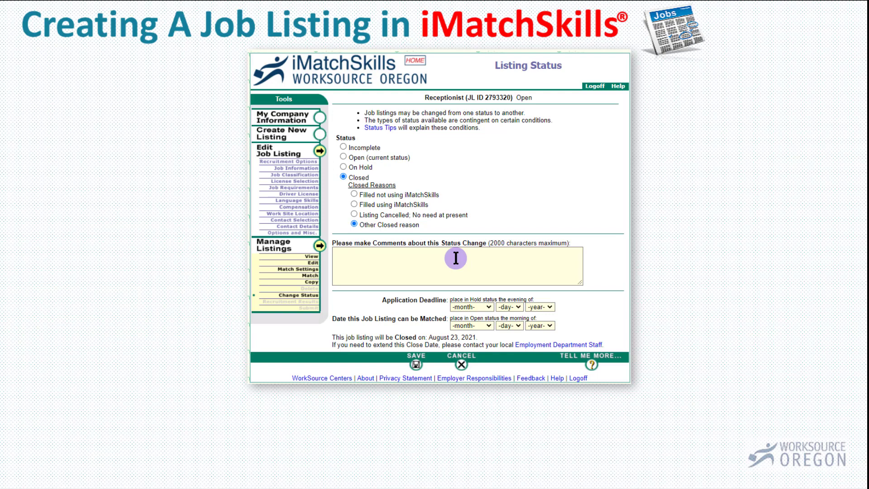
left_click(398, 260)
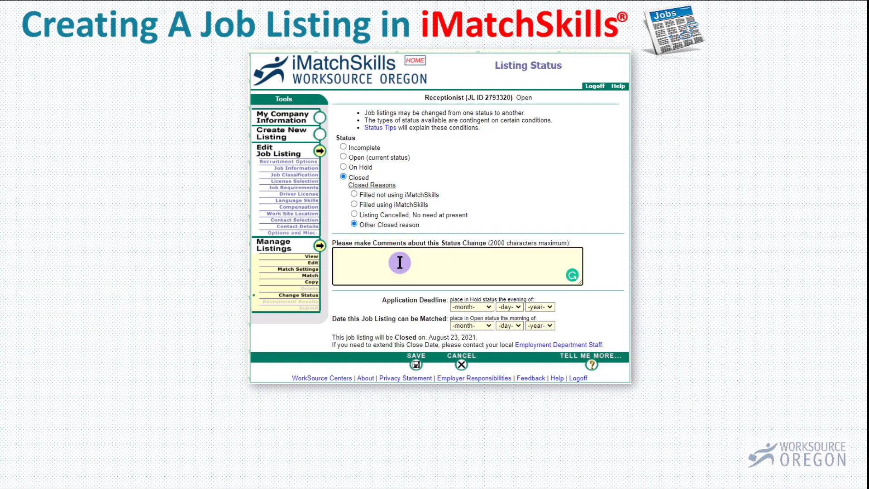
left_click(355, 205)
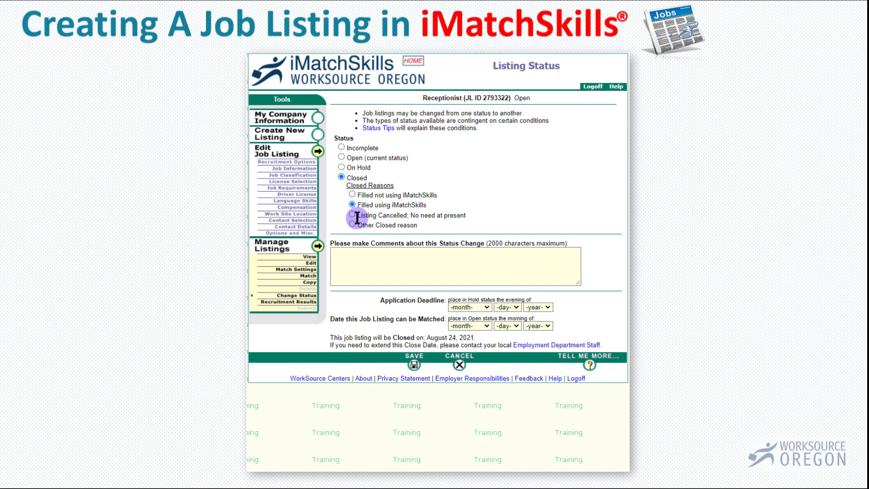
left_click(413, 366)
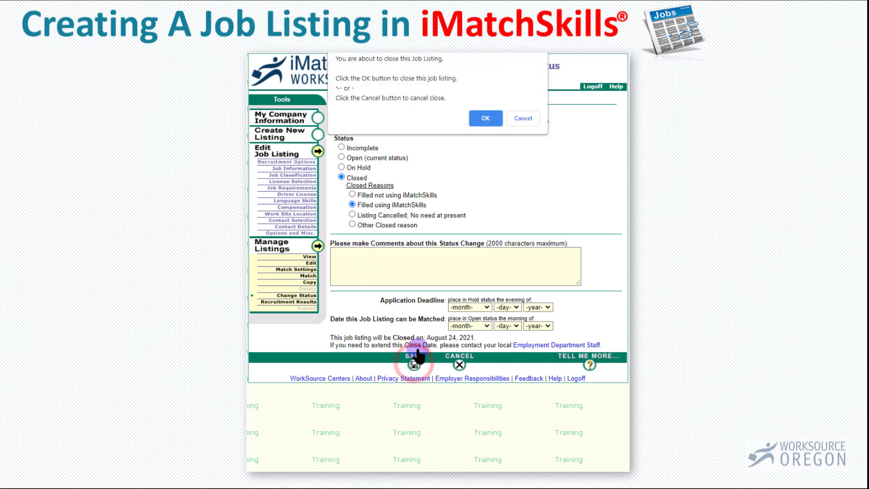
left_click(483, 118)
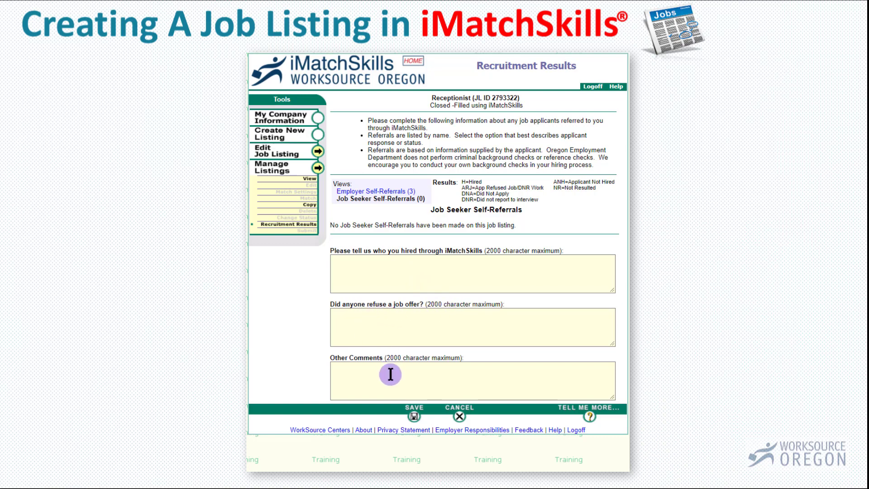
- Show the Employer Self-Referrals in the recruitment results and mark the first applicant as Hired (H)
left_click(371, 192)
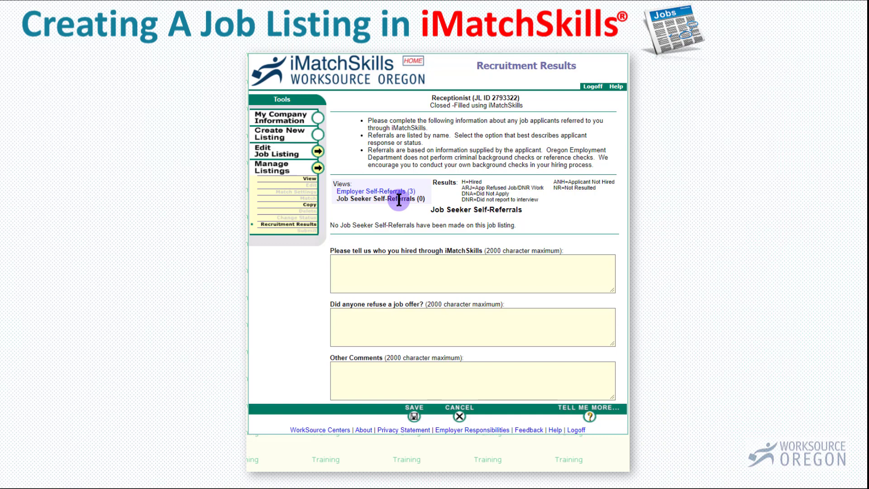
left_click(375, 192)
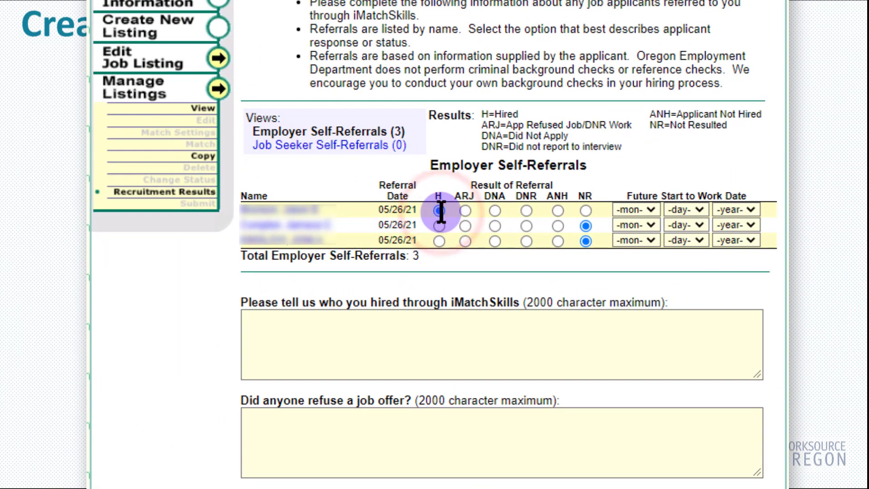
left_click(439, 234)
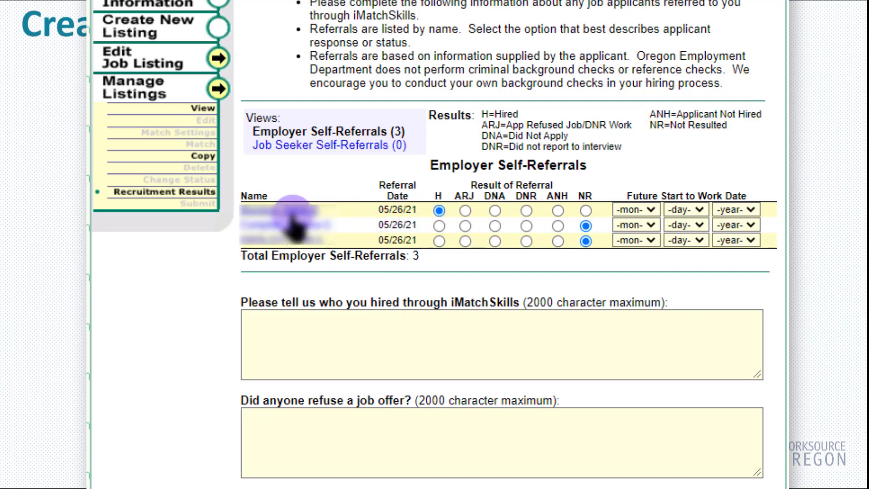
- Set the hired applicant's Future Start to Work Date to Jun 1, 2021
left_click(652, 210)
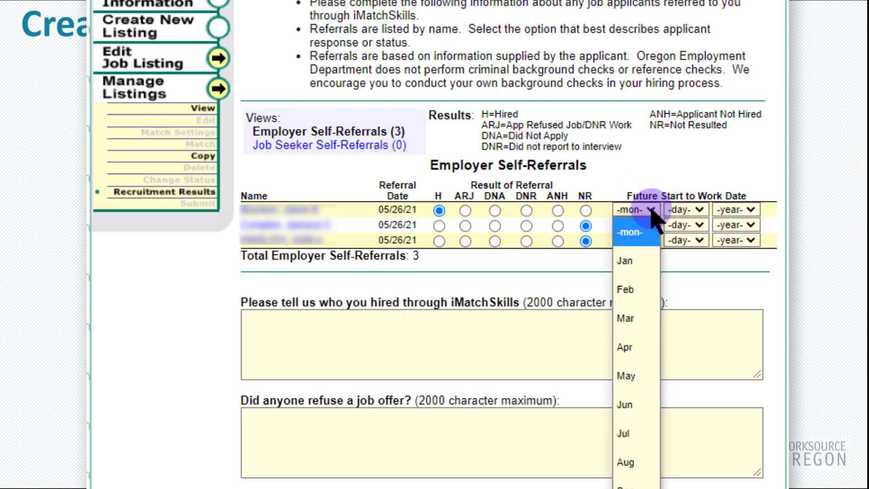
left_click(627, 404)
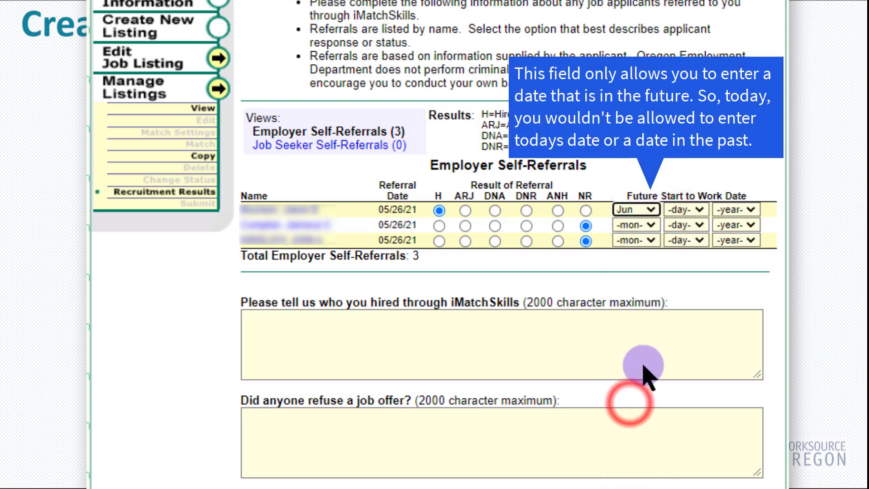
left_click(699, 209)
left_click(677, 259)
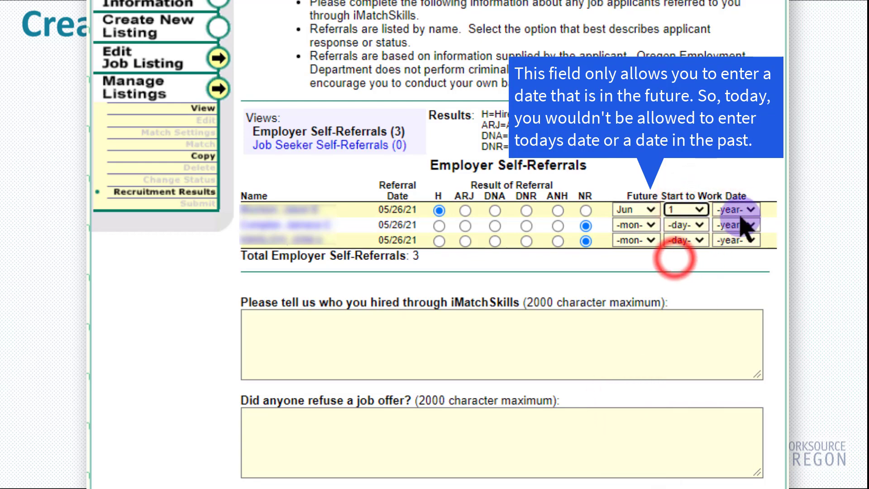
left_click(751, 210)
left_click(732, 289)
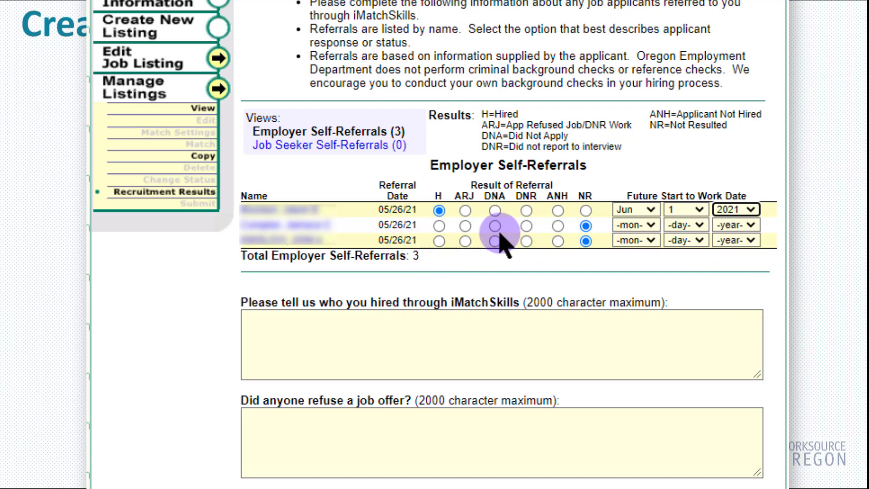
- Mark the second applicant as Applicant Not Hired and the third as Did not report to interview, then save the recruitment results
left_click(557, 225)
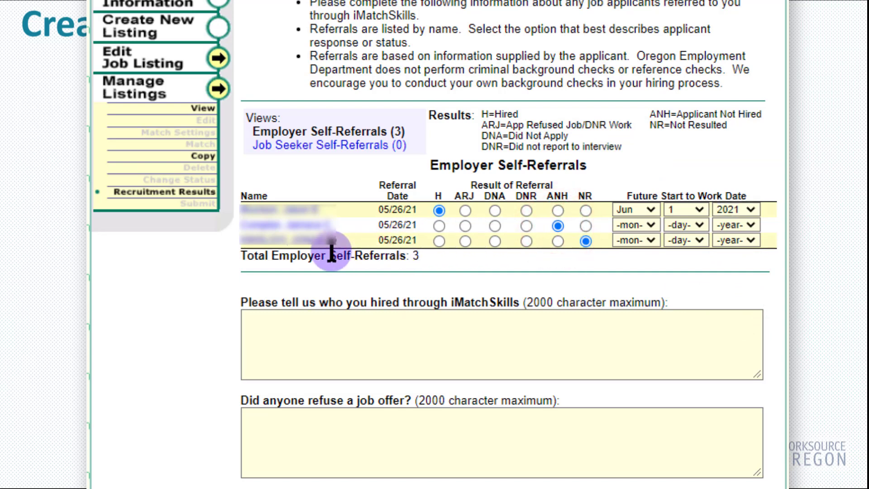
left_click(526, 241)
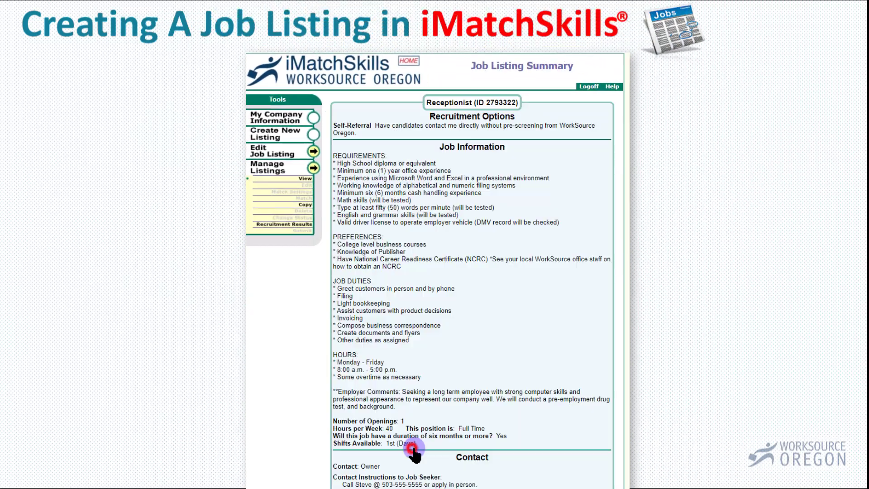
left_click(414, 449)
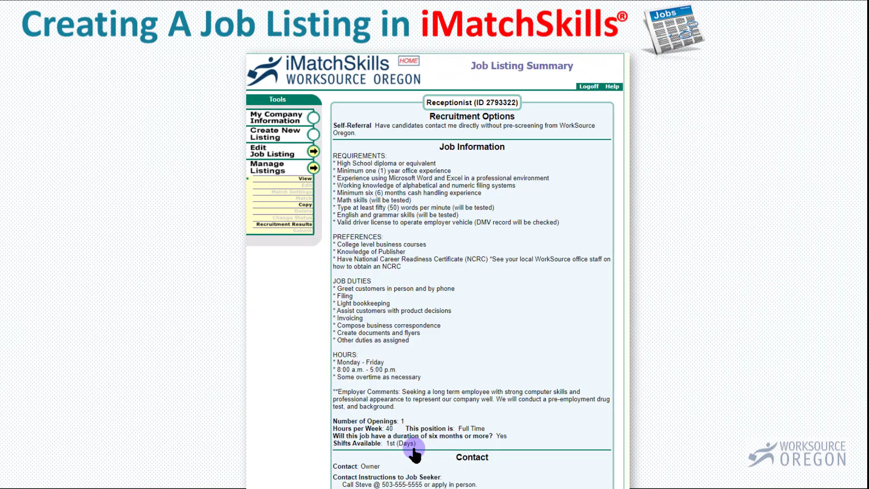